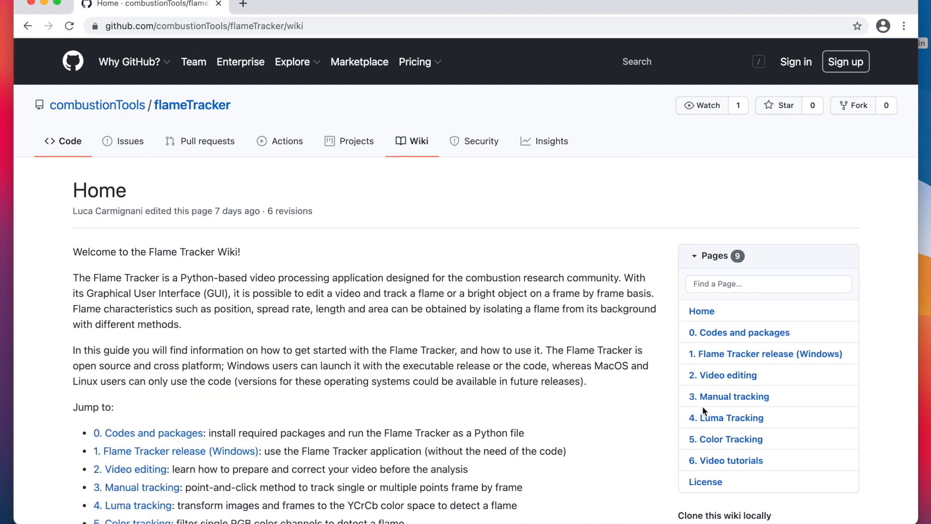
- Open the wiki page "3. Manual tracking" and examine its annotated view of the Analysis box
left_click(715, 403)
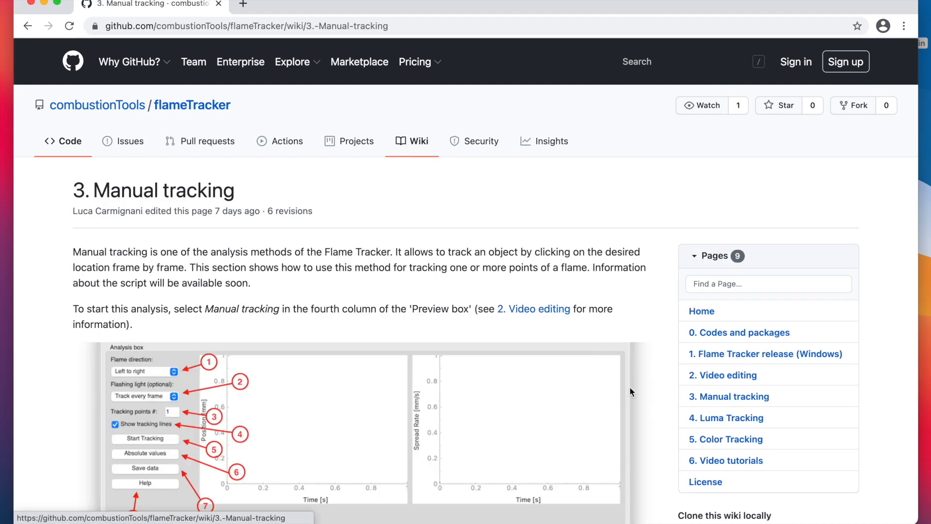
scroll(625, 389, "down", 3)
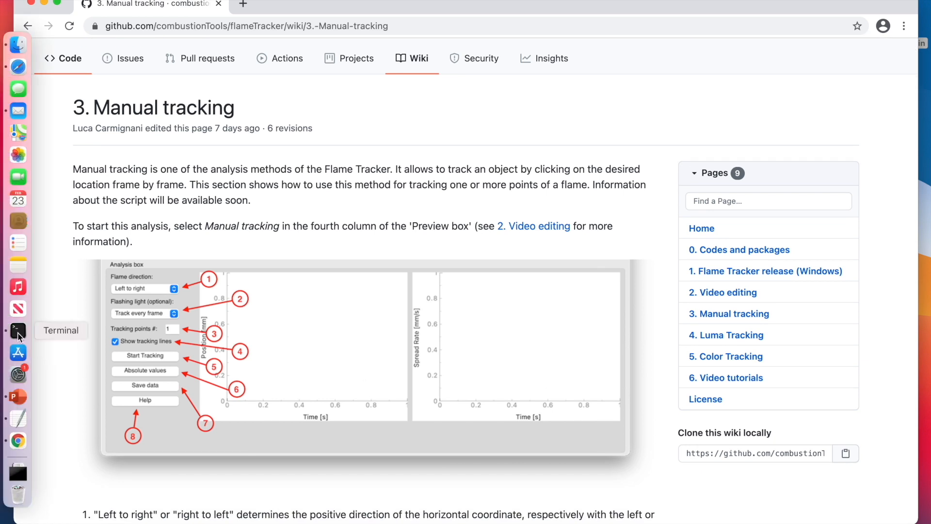
- Switch to Terminal, run "python3 flameTracker.py" to launch Flame Tracker, and bring its window fully into view
left_click(19, 267)
key("Up")
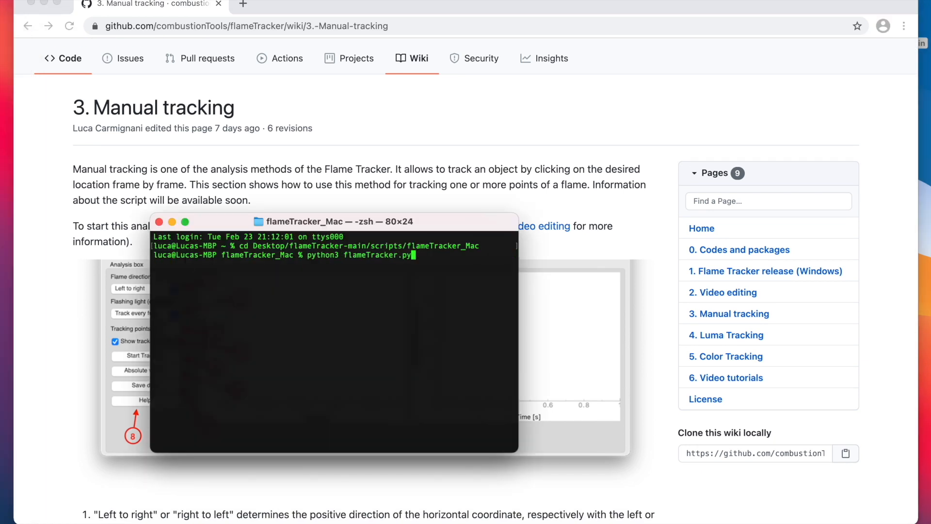
key("Return")
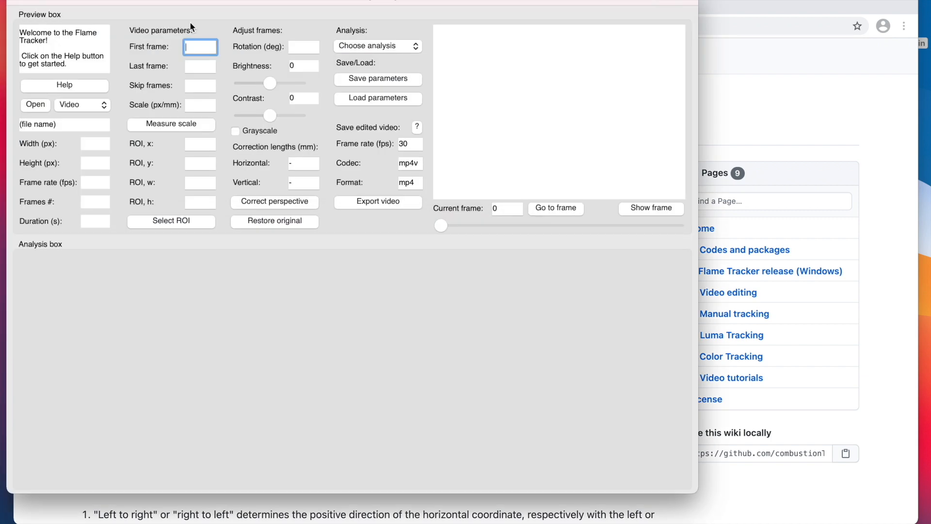
left_click_drag(183, 1, 254, 16)
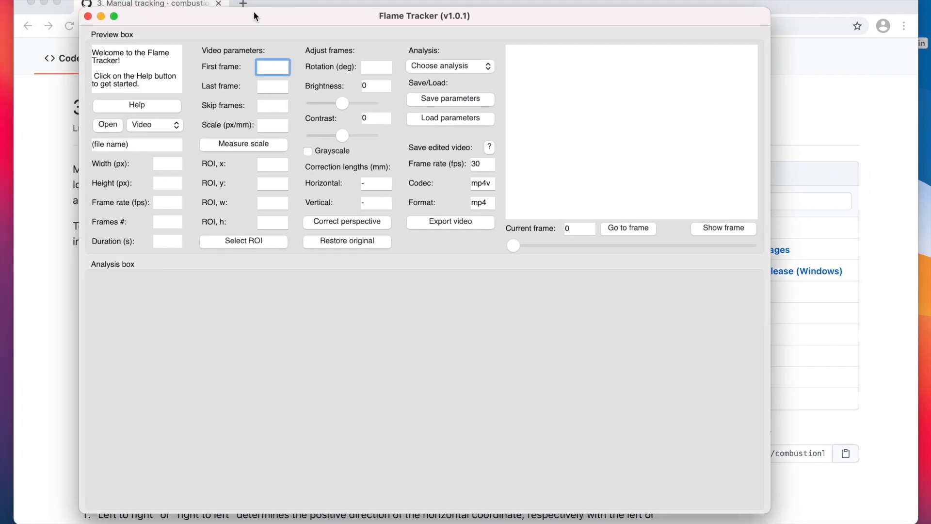
- Open the video example.mp4 from the examples folder
left_click(108, 127)
scroll(376, 150, "left", 3)
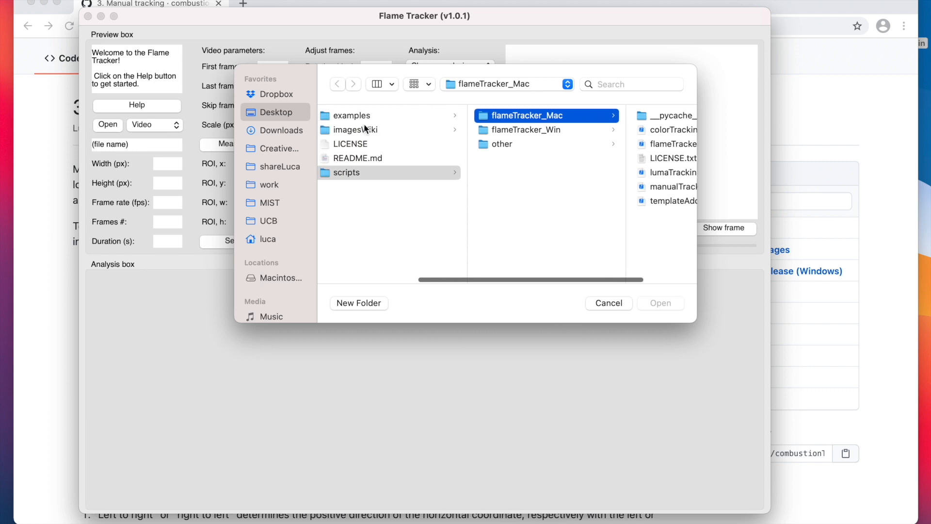
left_click(361, 117)
left_click(525, 145)
double_click(526, 144)
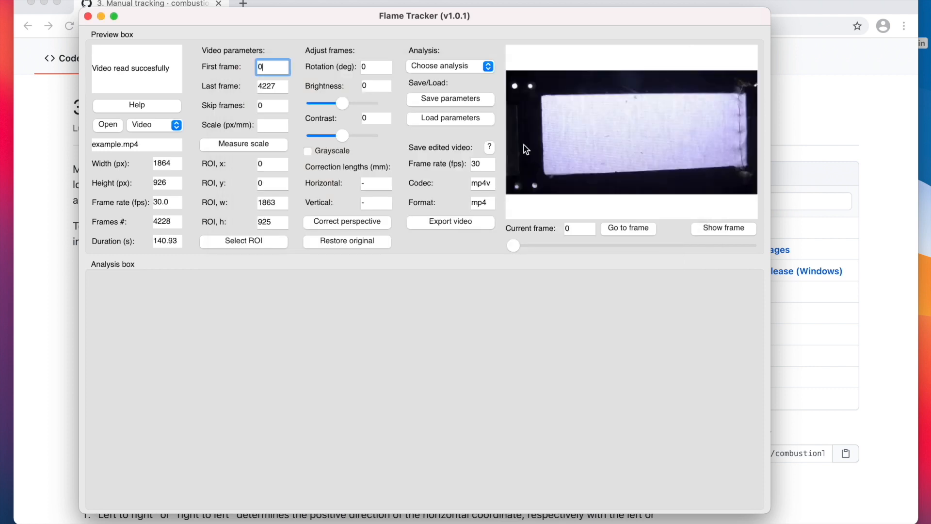
- Load the saved parameters from example-parameters.csv
left_click(487, 119)
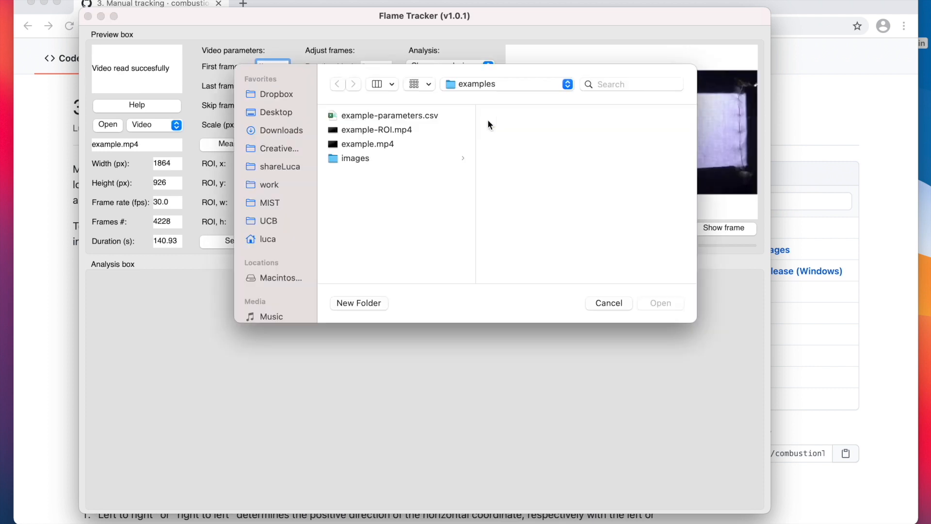
left_click(412, 115)
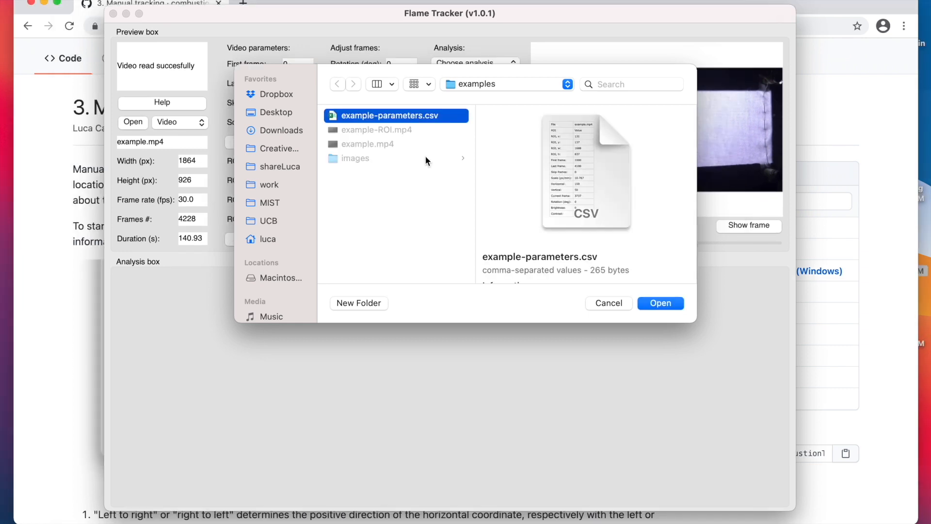
key("Return")
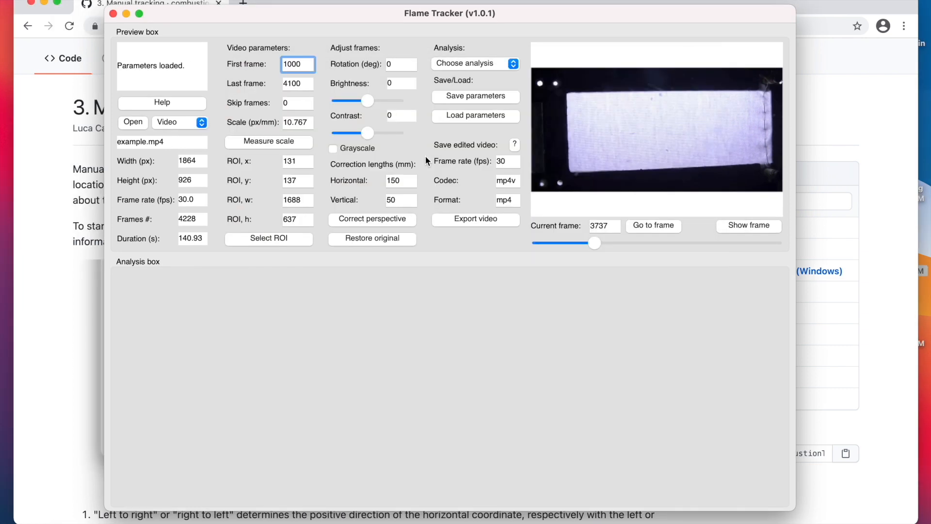
- Set the first frame to 0 and preview frame 0
double_click(304, 65)
type("0")
left_click(535, 245)
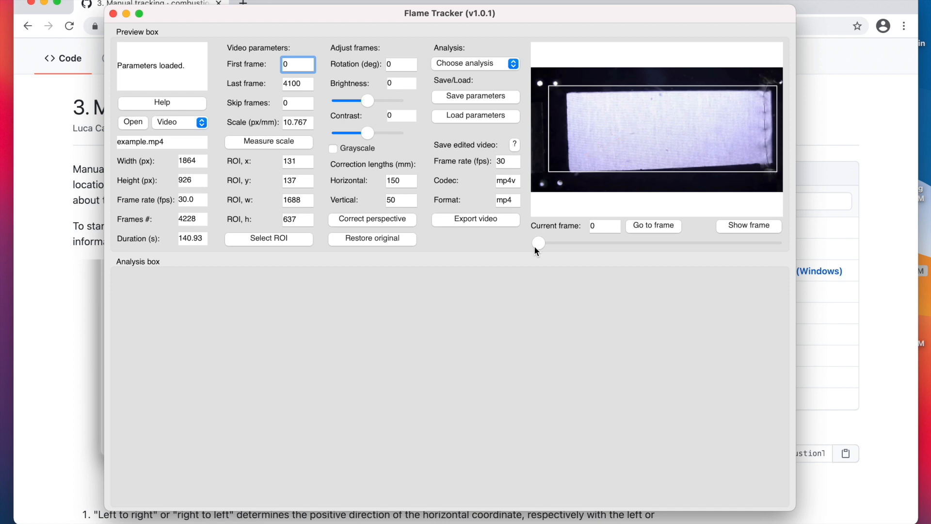
left_click(388, 219)
key("Return")
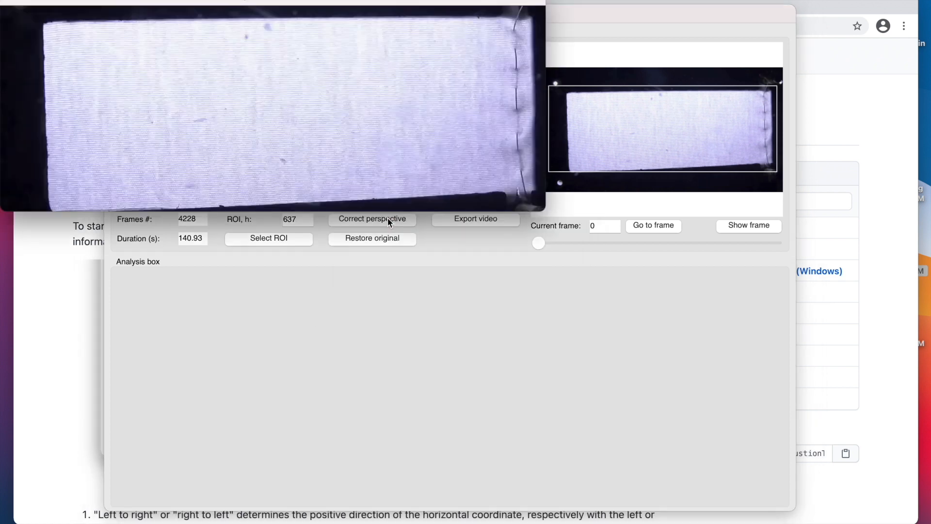
left_click_drag(324, 6, 425, 78)
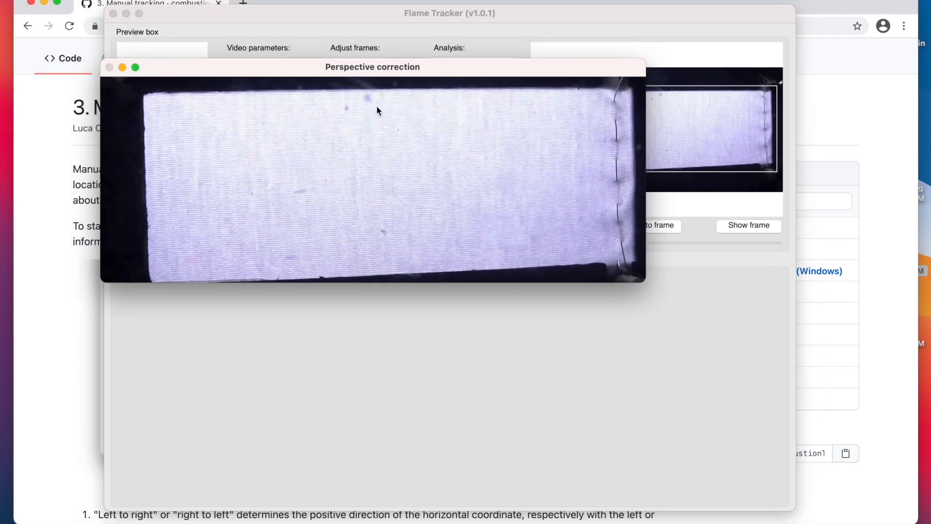
left_click(187, 265)
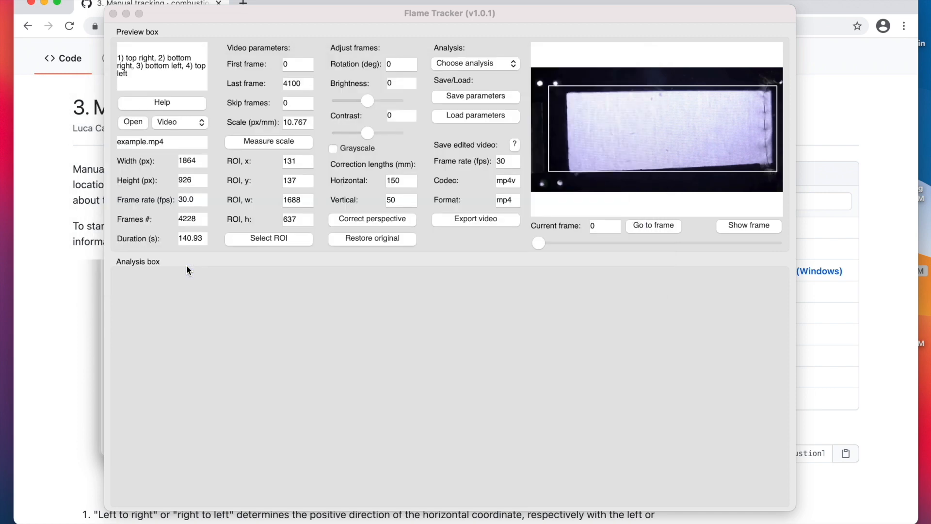
- Select a new region of interest around the sample, about 1689 × 777 px, starting near x 156, y 89
left_click(298, 238)
left_click_drag(51, 34, 596, 285)
key("Return")
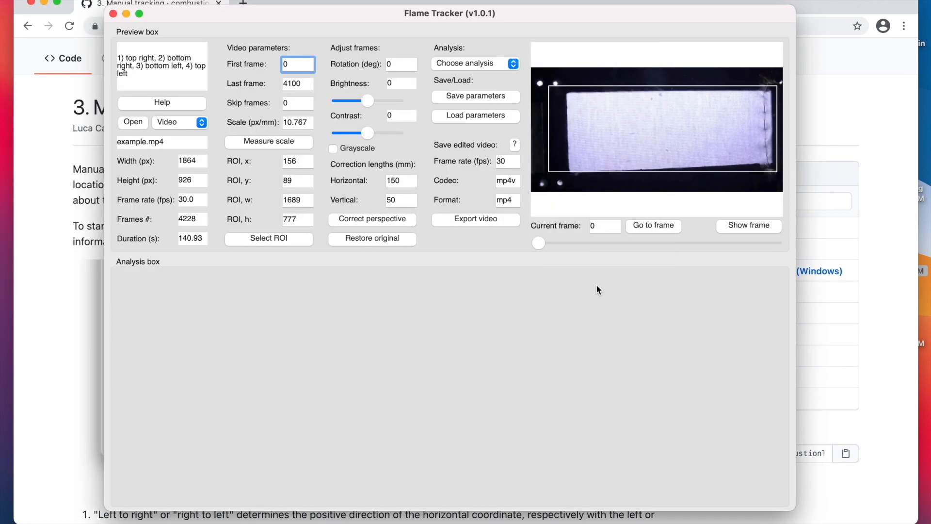
- Correct the perspective by marking the sample's corners in order: top right, bottom right, bottom left, top left
left_click(380, 221)
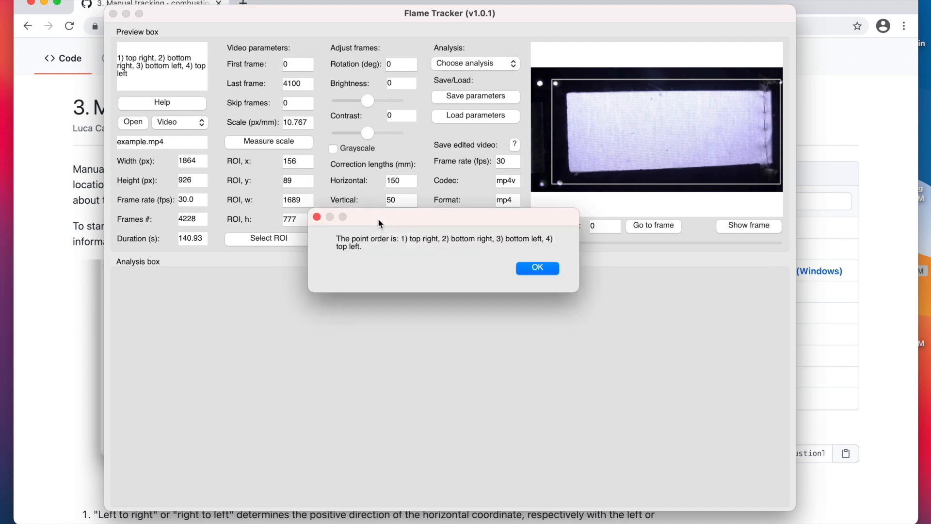
key("Return")
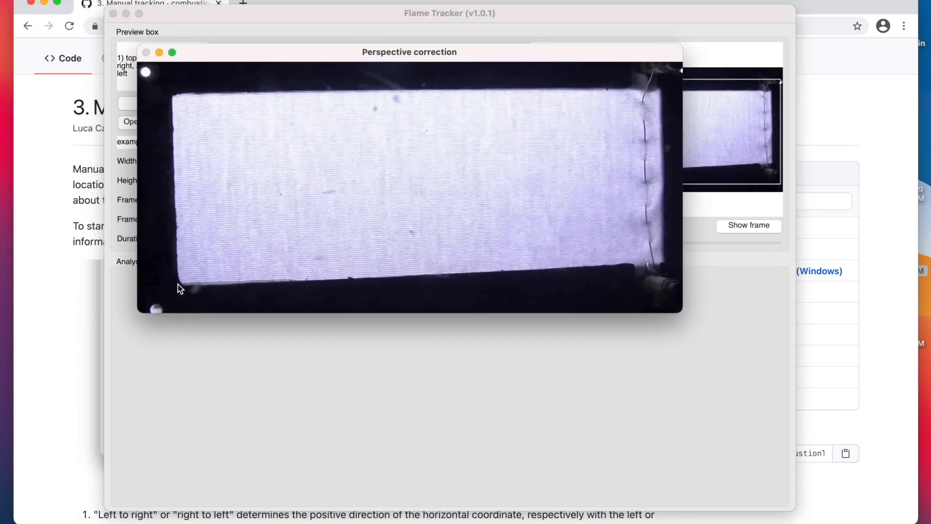
left_click(173, 100)
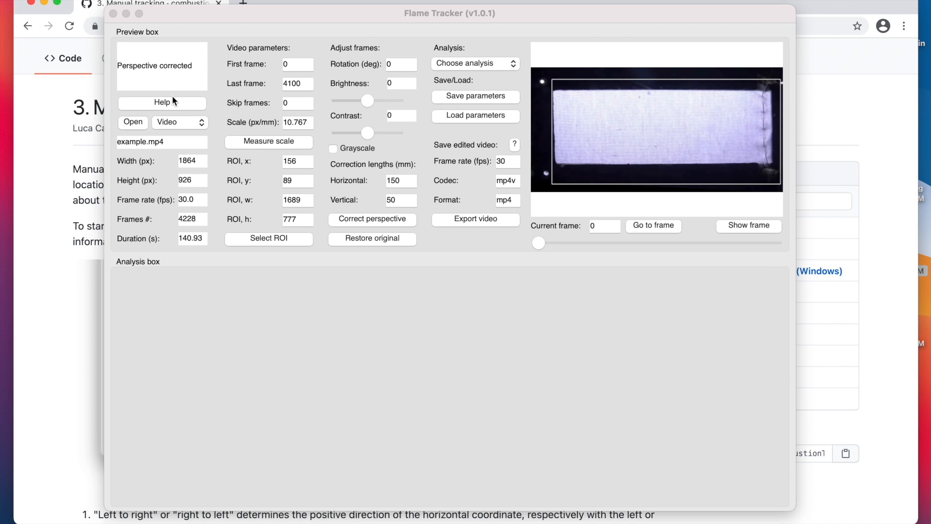
left_click(435, 249)
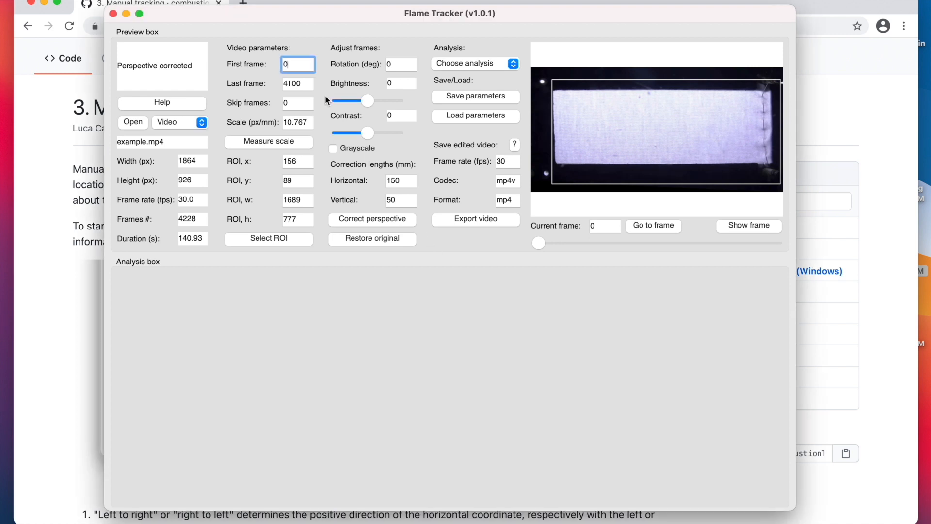
- Set the first frame of the video to 1000
double_click(293, 63)
type("1000")
key("Return")
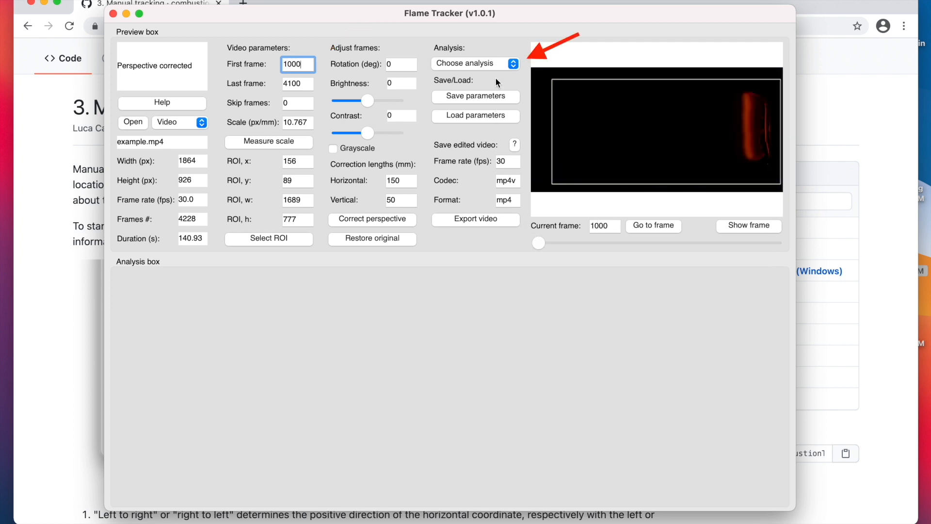
- Choose the Manual tracking analysis, preview a frame around 3064, and set the flame direction to Right to left
left_click(496, 57)
left_click(486, 71)
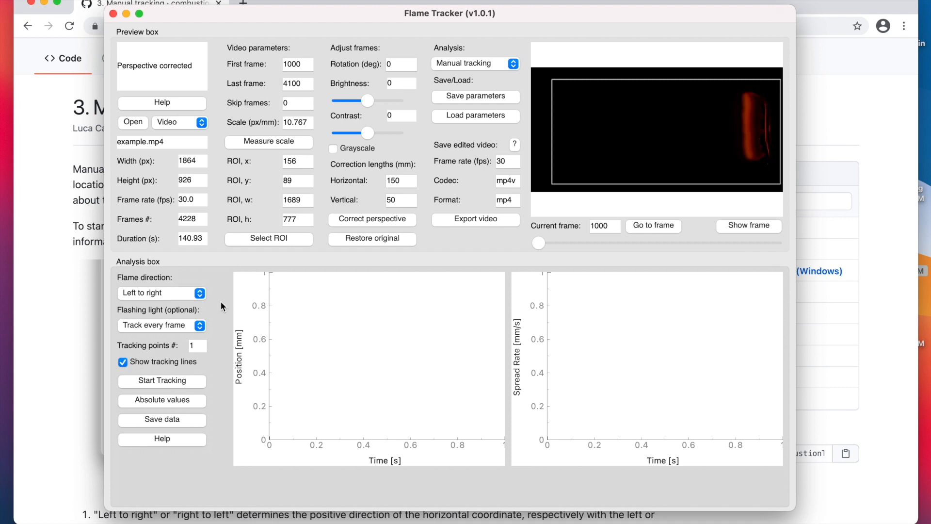
left_click_drag(538, 242, 697, 242)
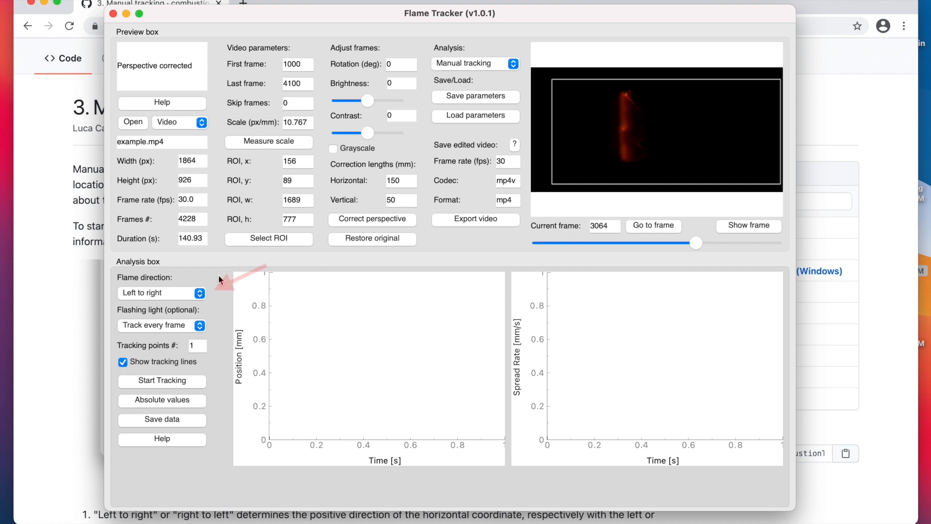
left_click(196, 293)
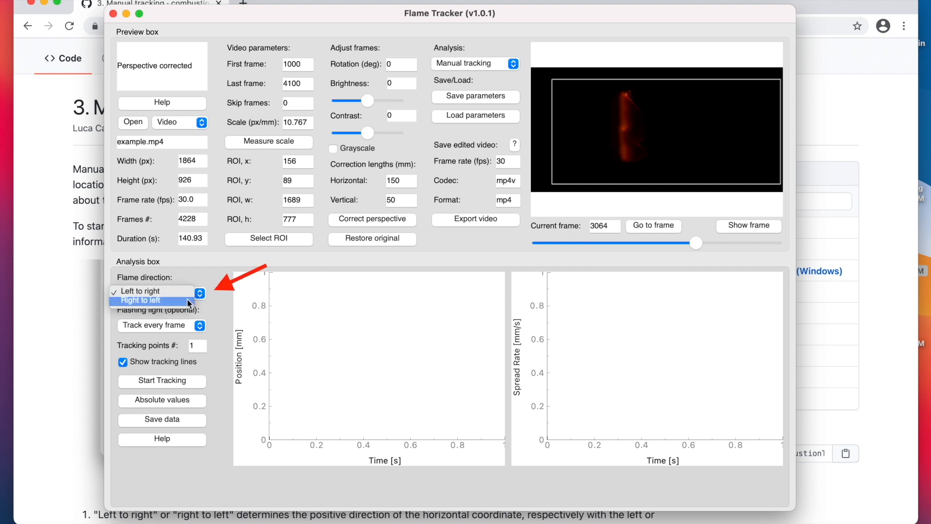
left_click(186, 301)
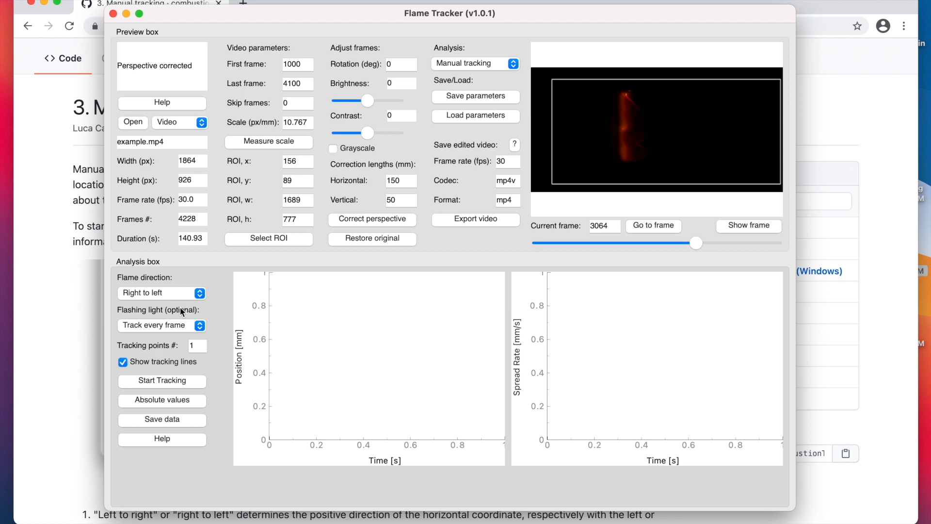
- Set the number of skipped frames to 400 for the tracking
left_click(202, 346)
left_click(296, 105)
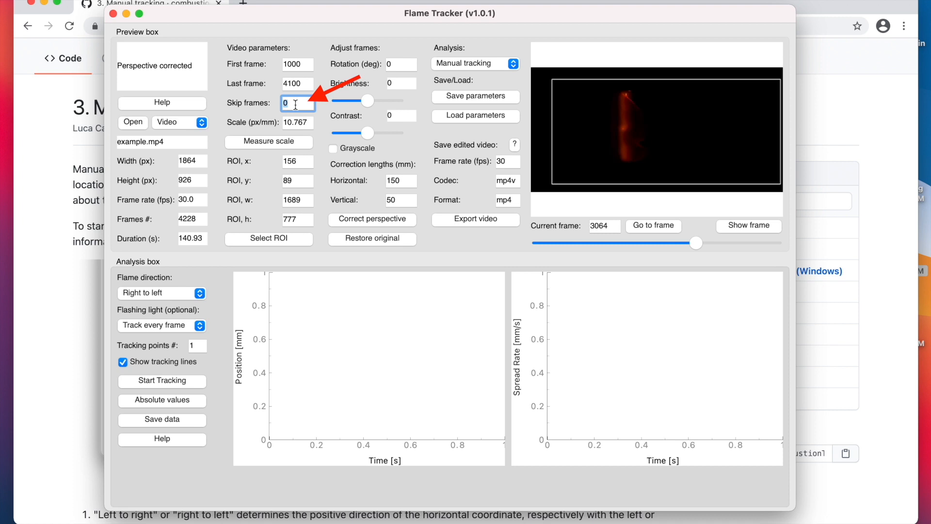
type("40")
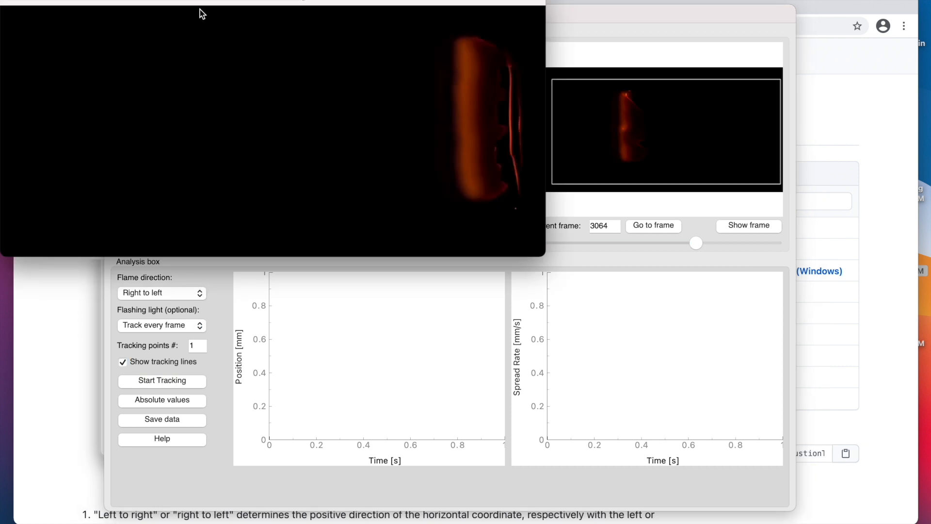
- Start the manual tracking and mark the flame's leading edge at mid-height in the first three frames
left_click_drag(200, 5, 306, 71)
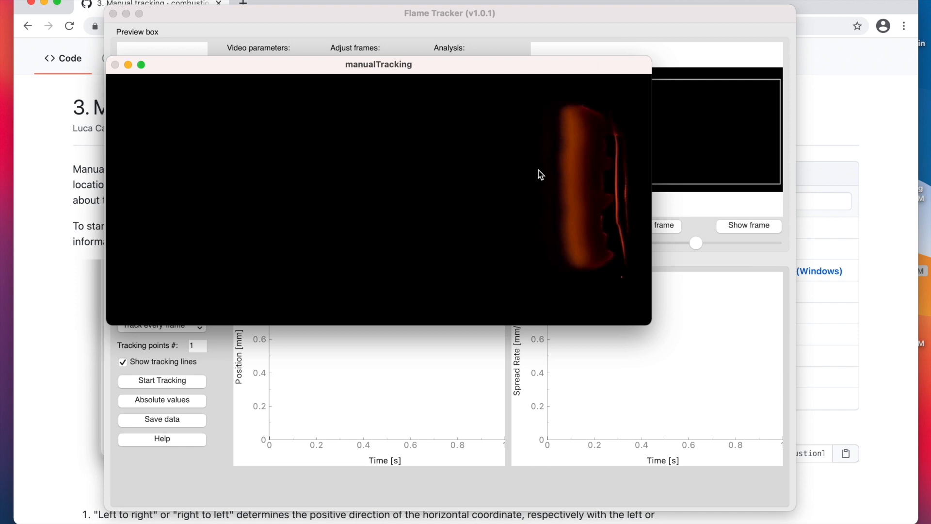
left_click(562, 186)
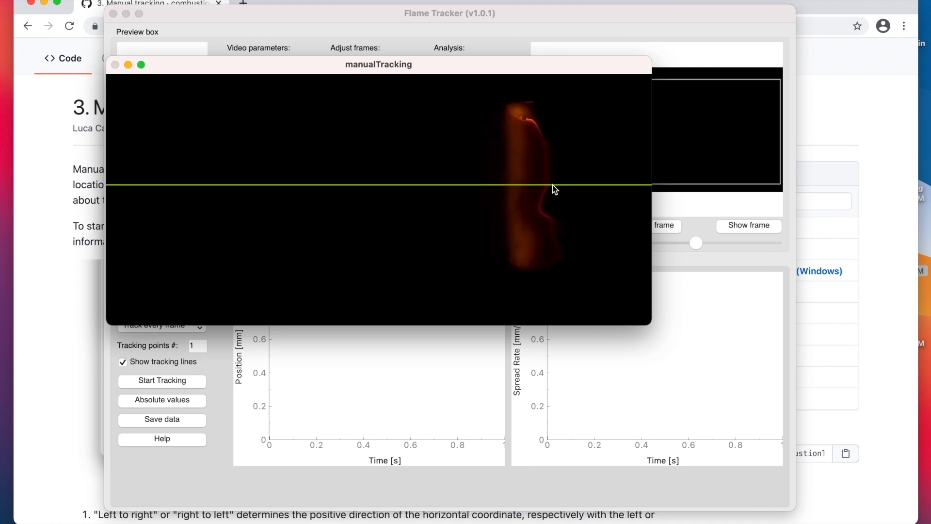
left_click(508, 185)
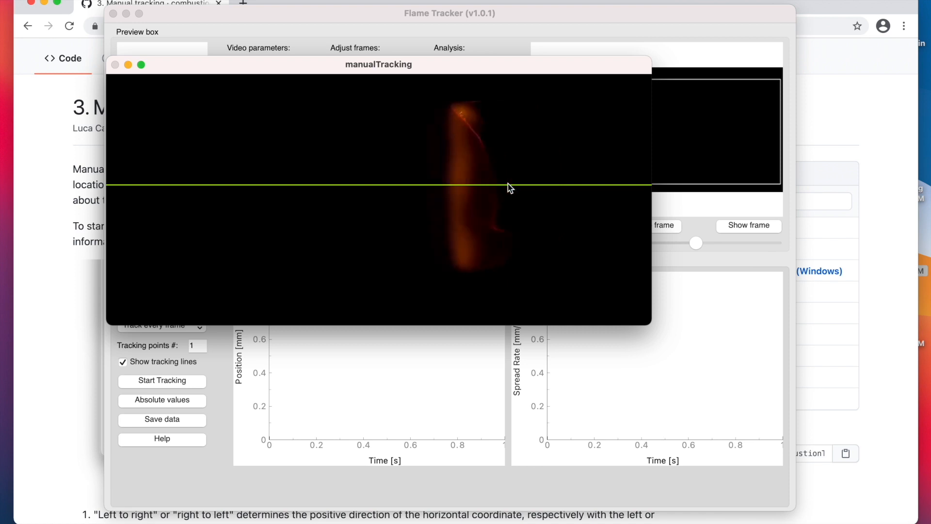
left_click(450, 186)
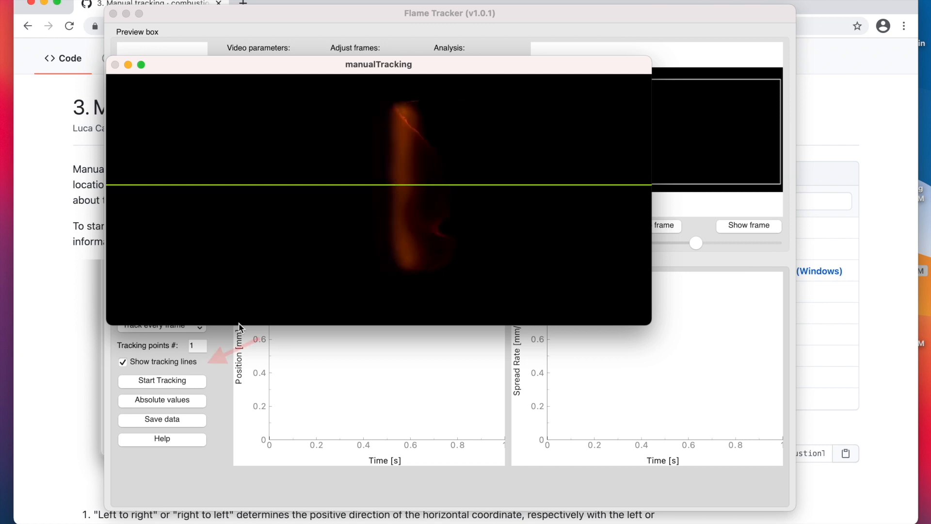
- Disable the display of tracking lines and return to the manualTracking window
key("Escape")
left_click(176, 362)
key("ctrl+Up")
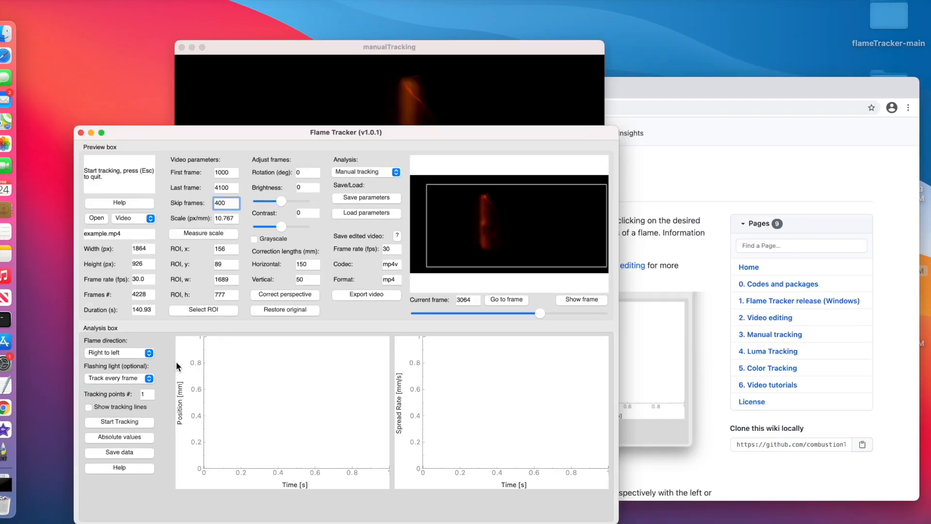
left_click(312, 141)
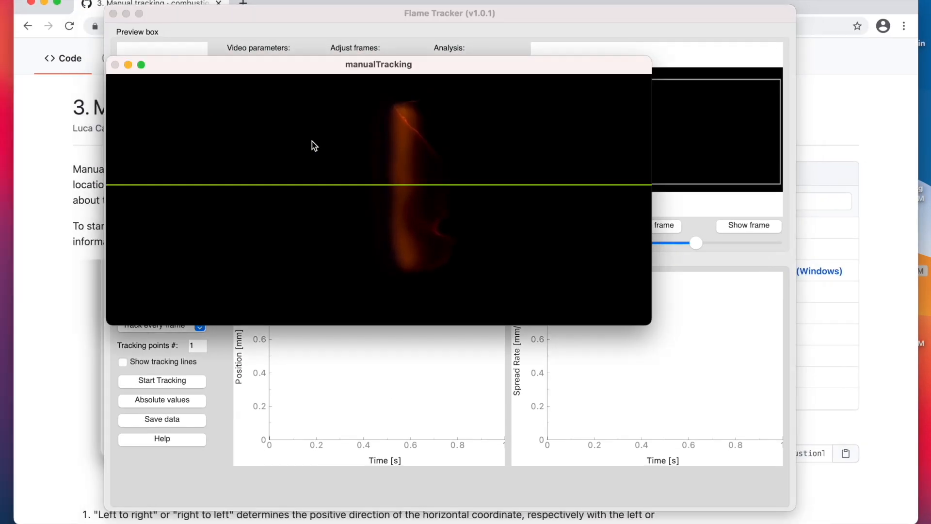
- Mark the flame's leading edge at mid-height in each of the five remaining frames to complete the tracking
left_click(392, 187)
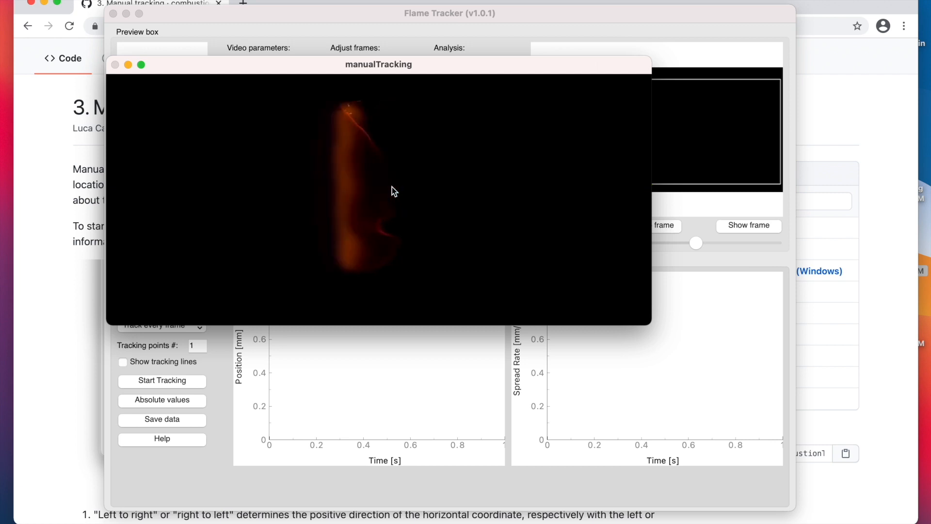
left_click(340, 191)
left_click(277, 194)
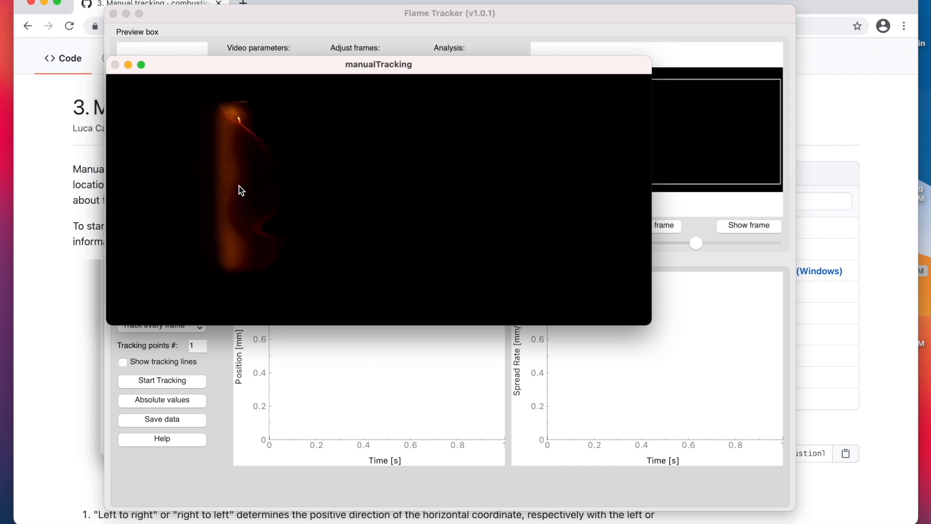
left_click(219, 193)
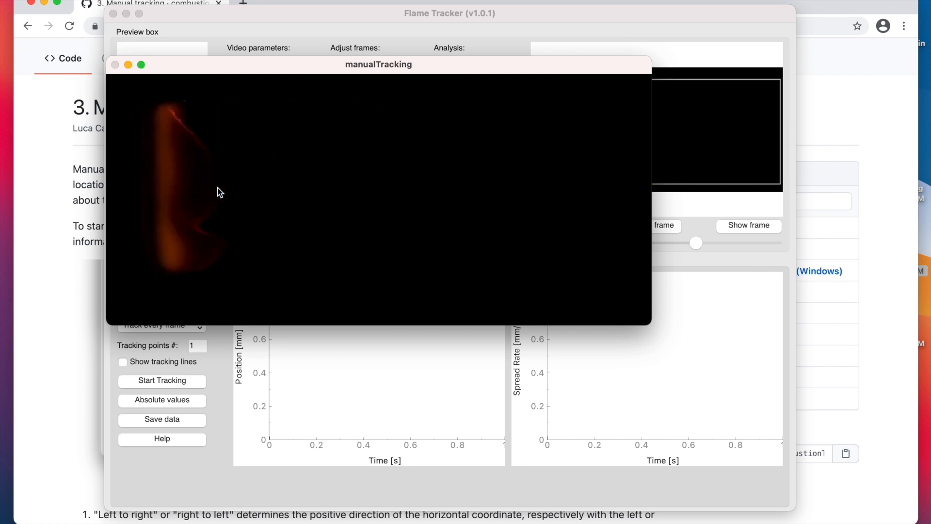
left_click(160, 189)
- Pan and zoom the position-versus-time plot to inspect the tracked points, and restore its automatic range
left_click(286, 316)
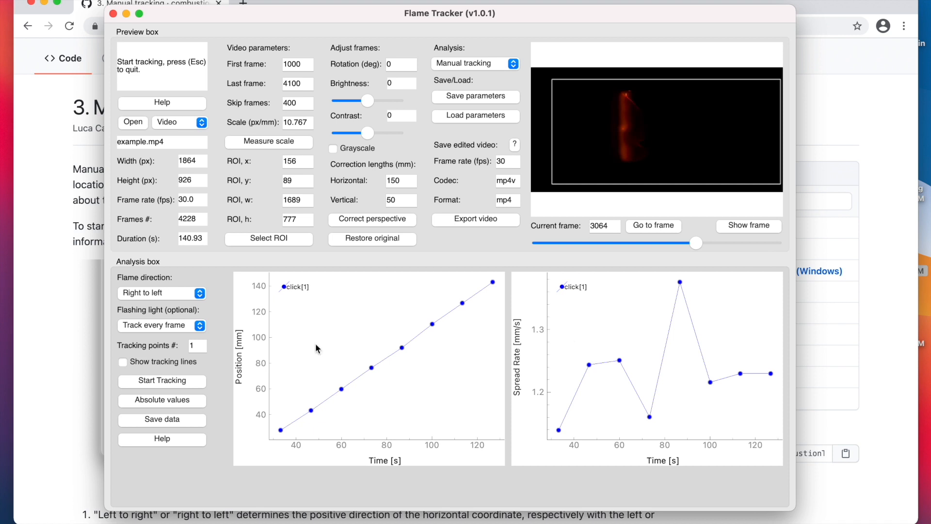
mouse_move(338, 353)
left_mouse_down()
mouse_move(401, 391)
mouse_move(405, 341)
mouse_move(335, 309)
mouse_move(324, 355)
left_mouse_up()
scroll(324, 356, "down", 5)
scroll(325, 358, "up", 3)
left_click_drag(314, 360, 341, 356)
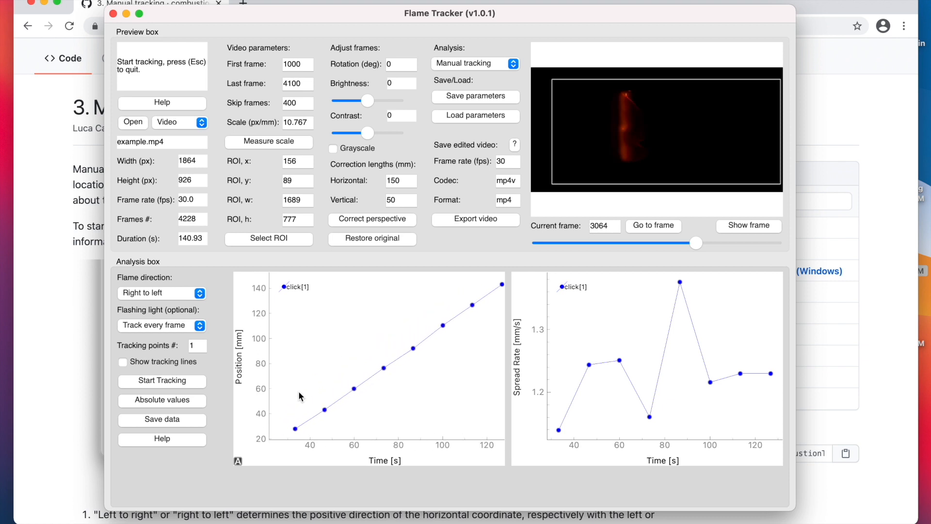
left_click(238, 461)
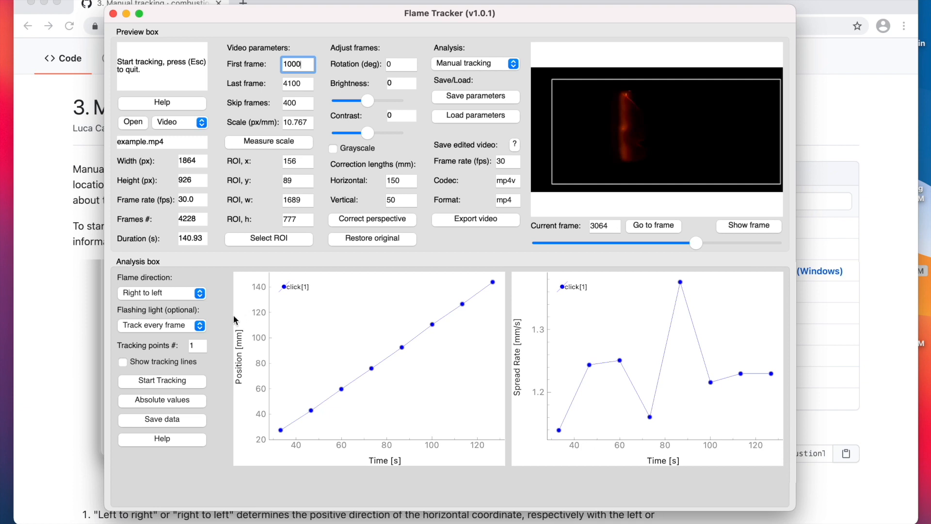
- Set the number of tracking points to 2, start the tracking, and move the manualTracking window over the plots
left_click(202, 345)
type("2")
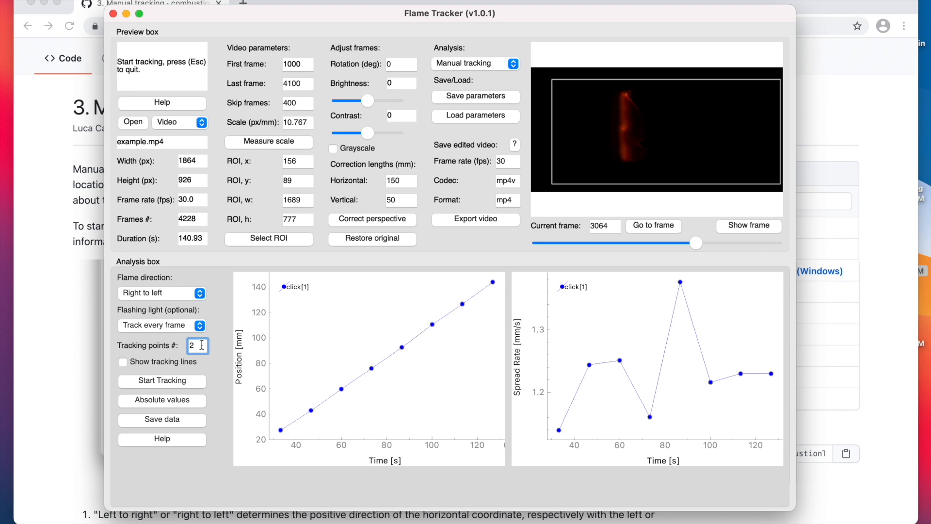
left_click(185, 380)
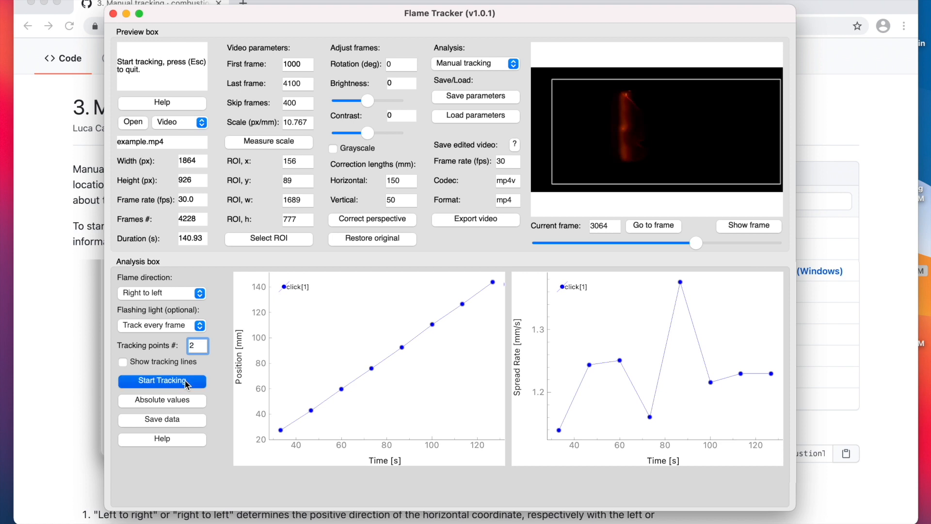
left_click_drag(217, 3, 439, 210)
- Mark the flame's leading edge and a second point behind it at mid-height in every frame
left_click(679, 333)
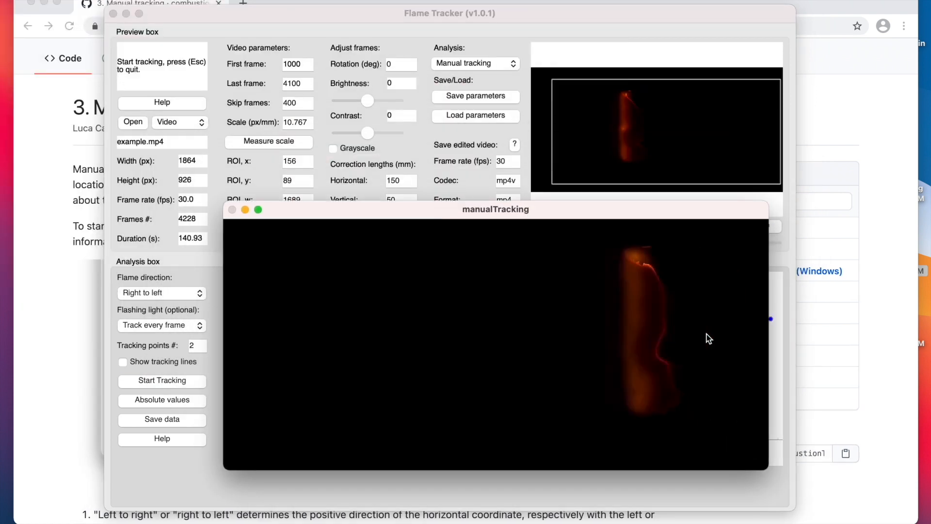
left_click(648, 333)
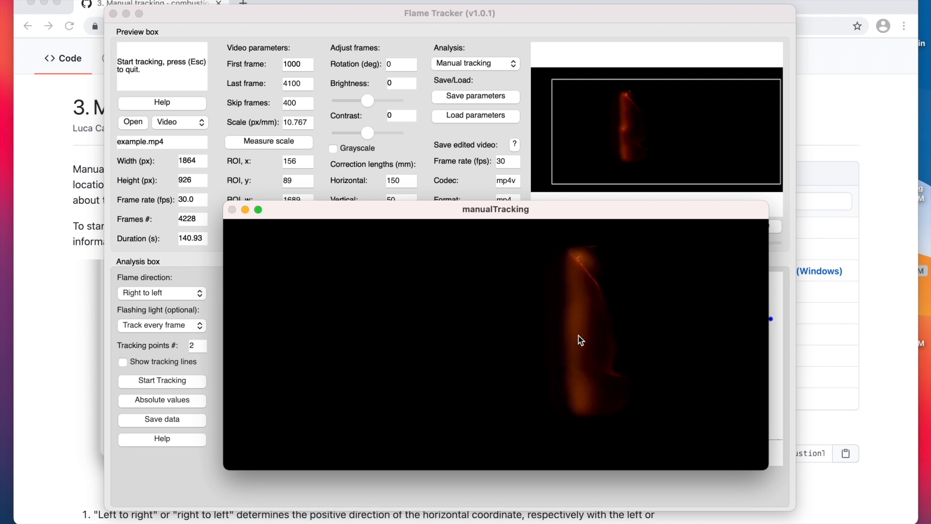
left_click(581, 341)
left_click(532, 337)
left_click(453, 337)
left_click(477, 336)
left_click(421, 336)
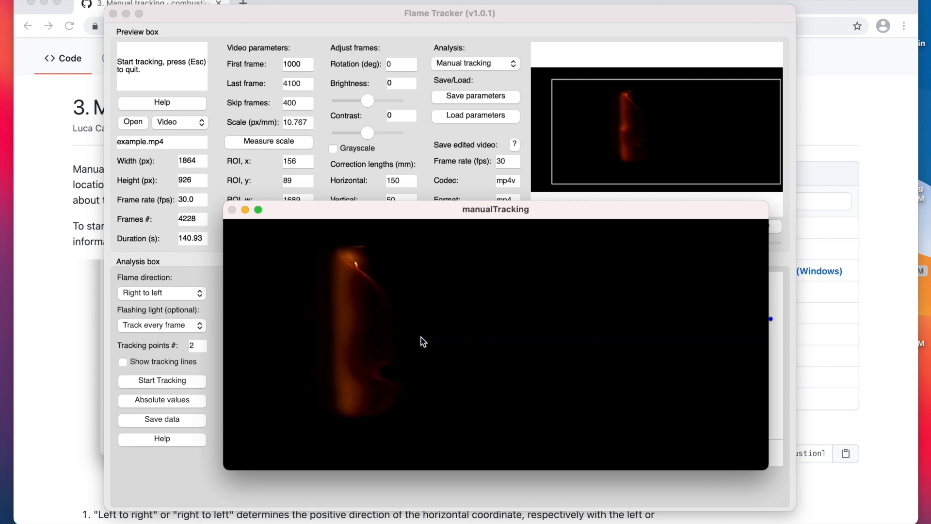
left_click(358, 342)
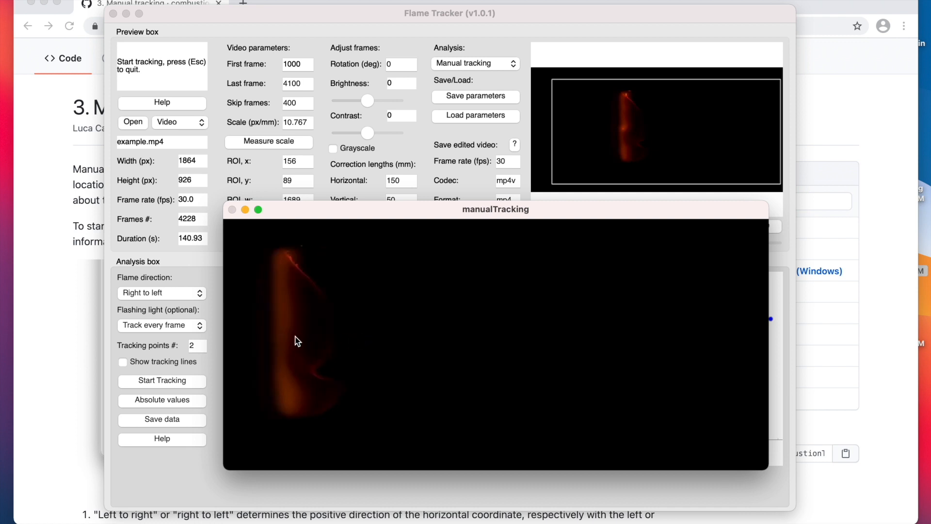
left_click(297, 342)
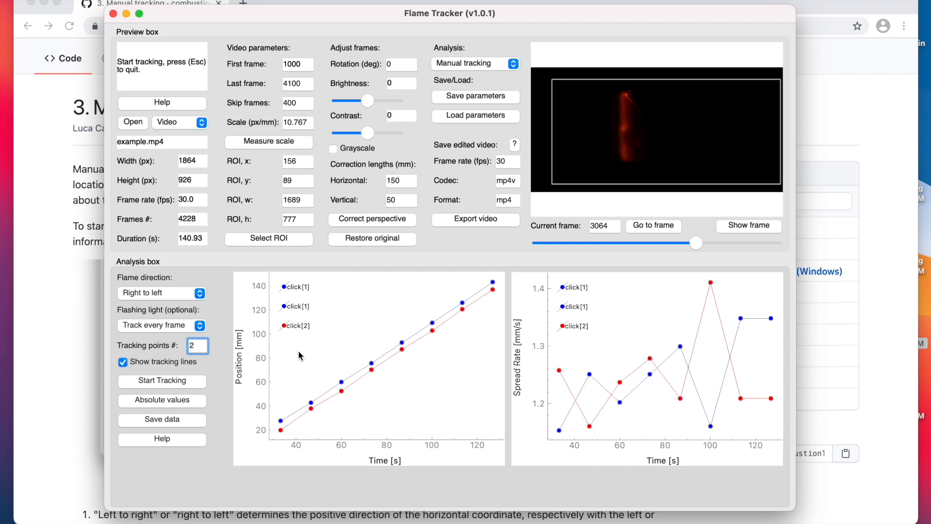
- Save the tracking data as results in the examples folder
left_click(194, 418)
type("results")
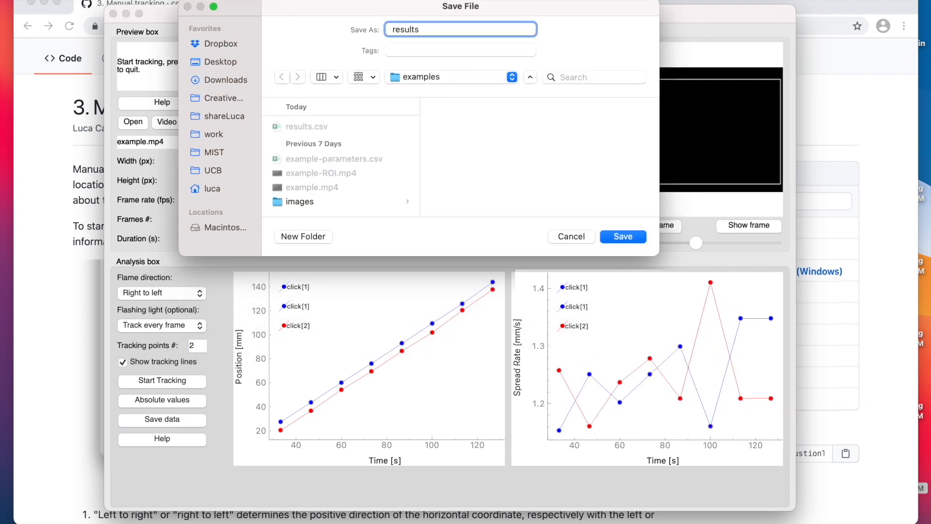
key("Return")
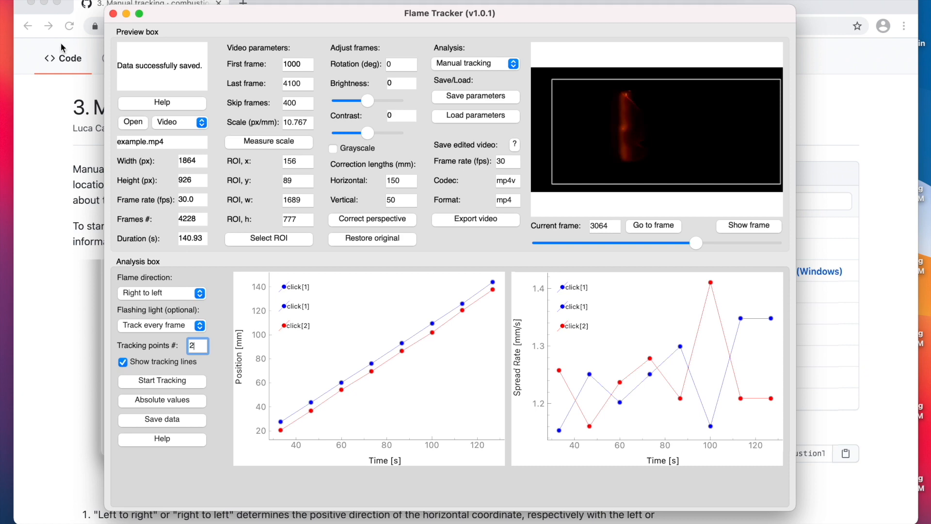
- Open results.csv from the examples folder in Excel and widen column A so its labels fit
left_click(10, 12)
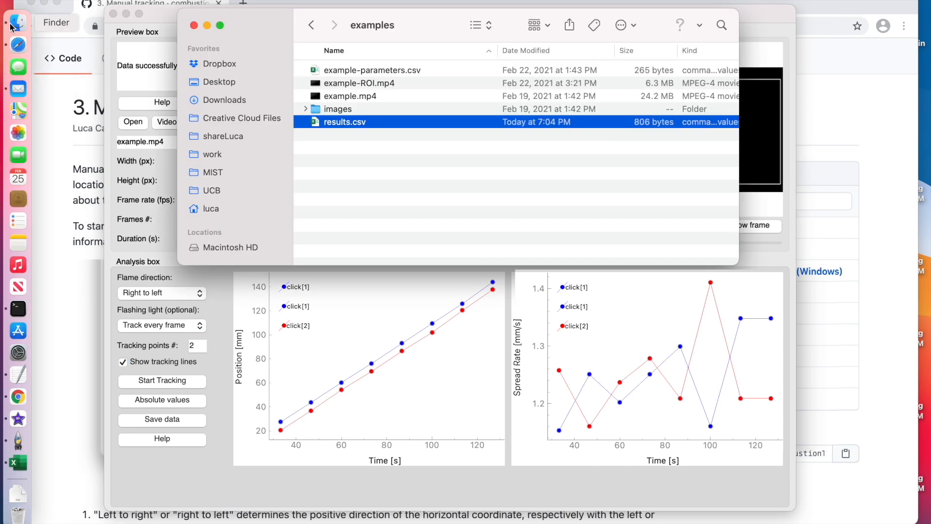
double_click(344, 123)
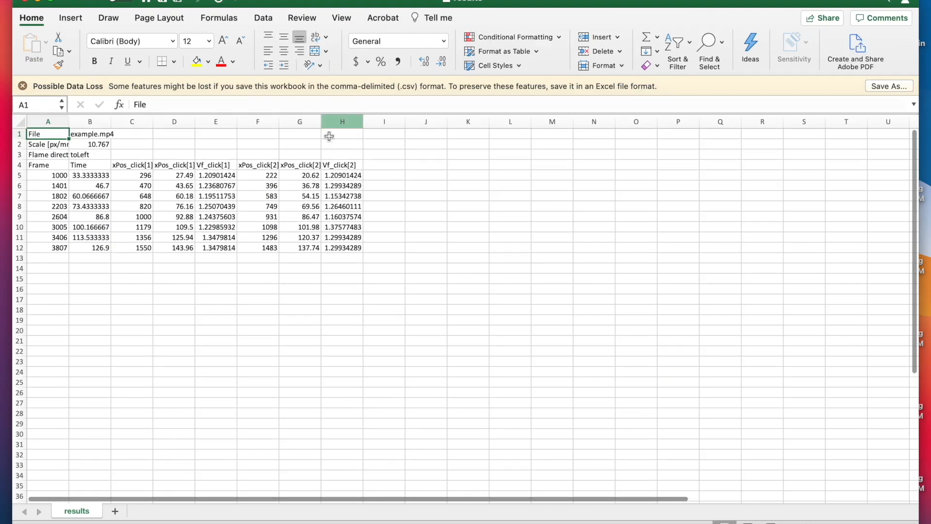
scroll(156, 185, "up", 5)
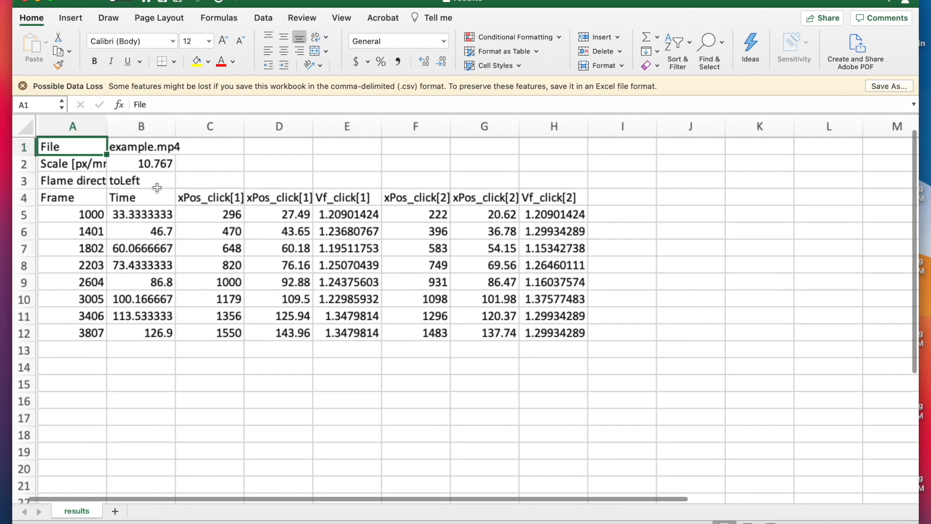
left_click_drag(105, 126, 156, 126)
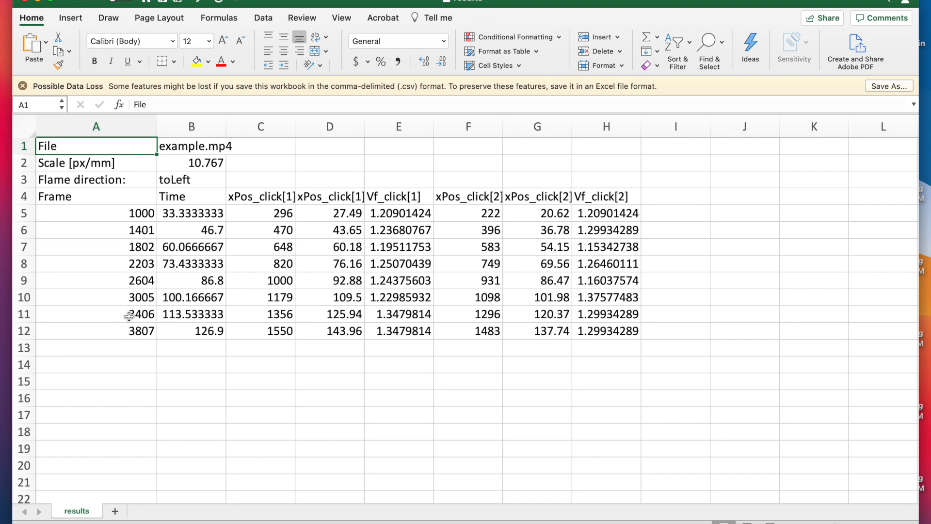
- Switch back to Flame Tracker and choose the Manual tracking analysis again to reset its settings and plots
left_click(18, 441)
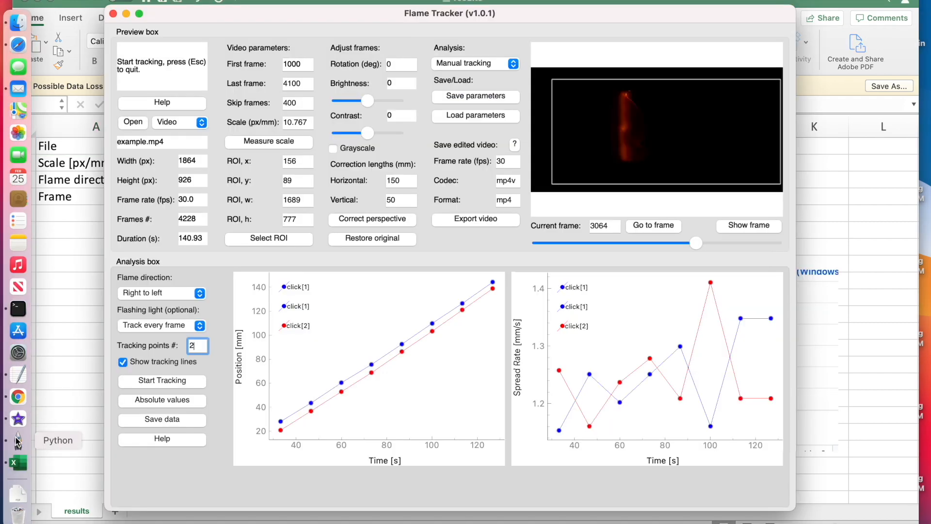
left_click(477, 67)
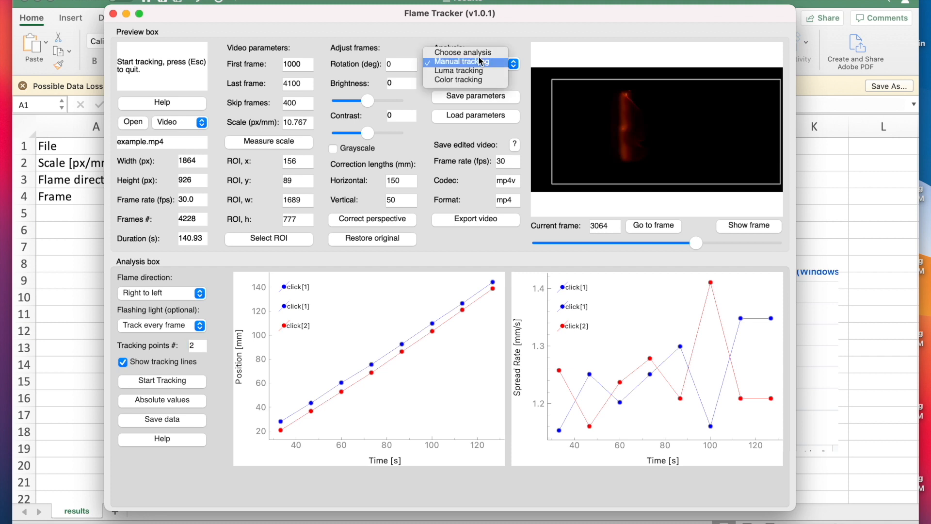
left_click(479, 62)
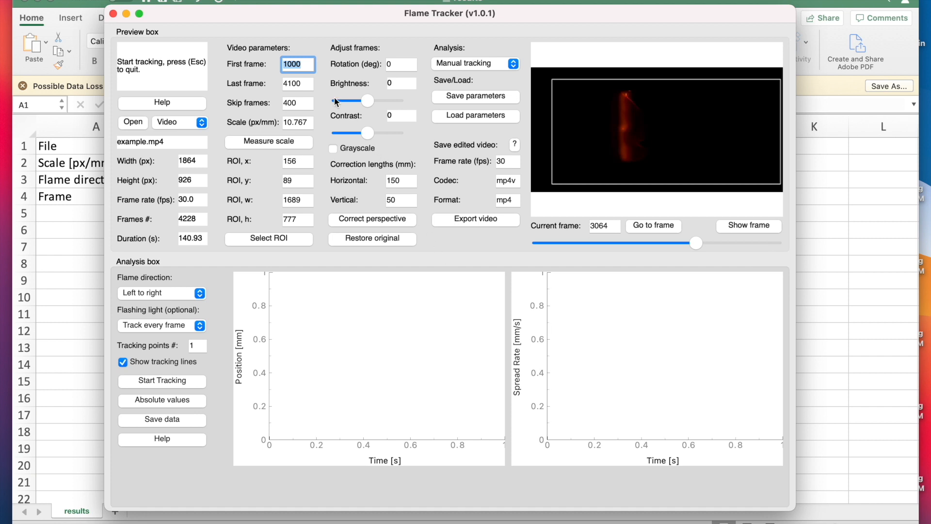
- Set the first frame to 0 and the last frame to 200, previewing frames 170 and 0
type("0")
key("Tab")
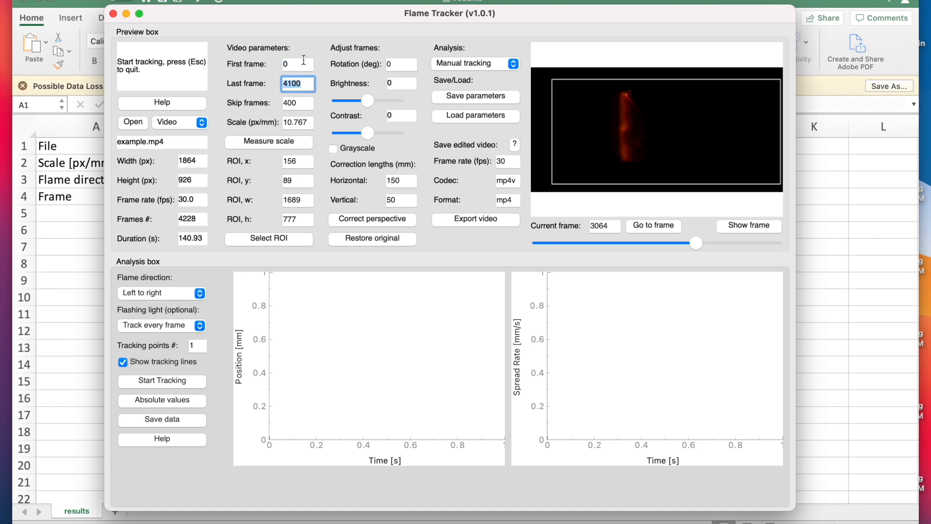
left_click_drag(538, 243, 547, 245)
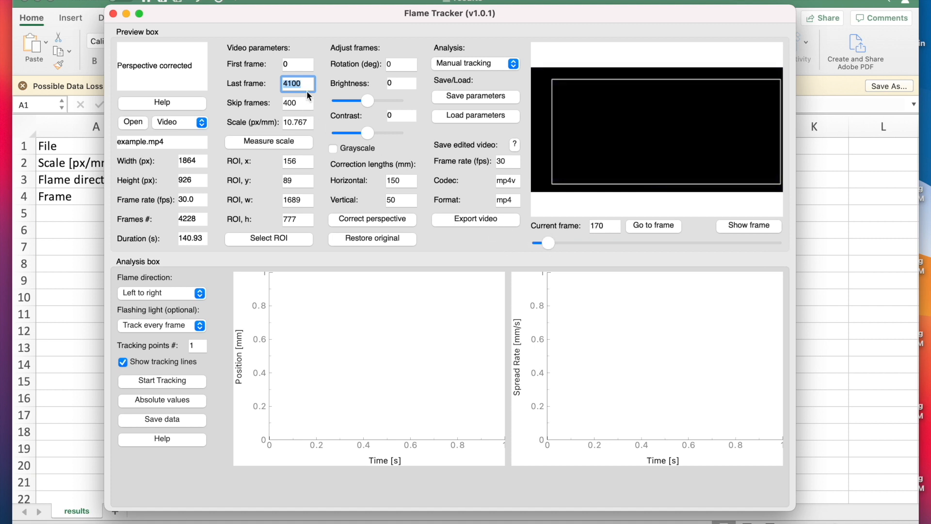
mouse_move(547, 243)
left_mouse_down()
mouse_move(734, 242)
mouse_move(534, 242)
left_mouse_up()
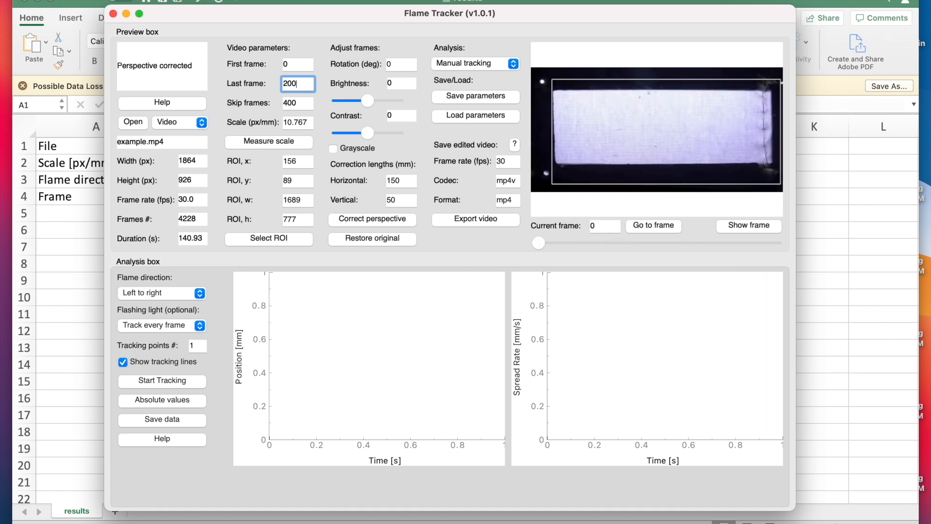
- Set the number of skipped frames to 3 and the flashing light option to Frames light on
left_click(296, 103)
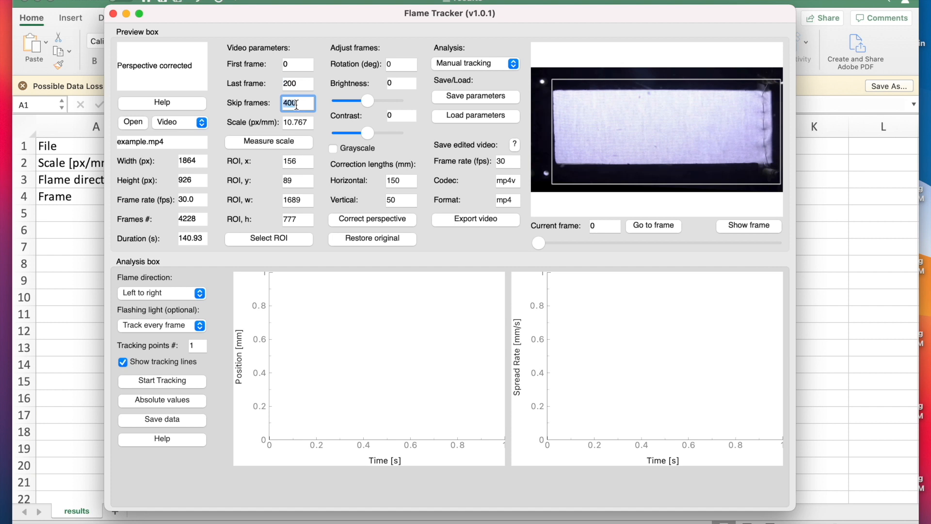
type("3")
left_click(202, 331)
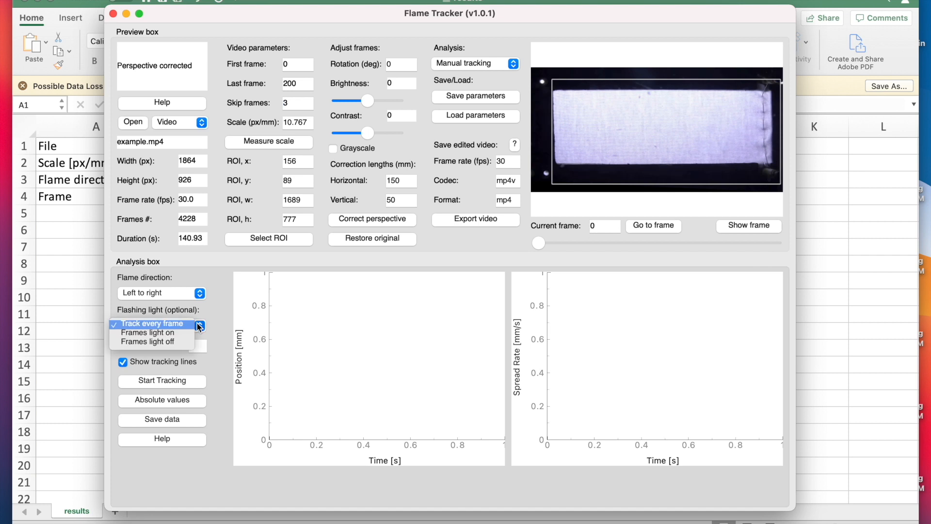
left_click(174, 332)
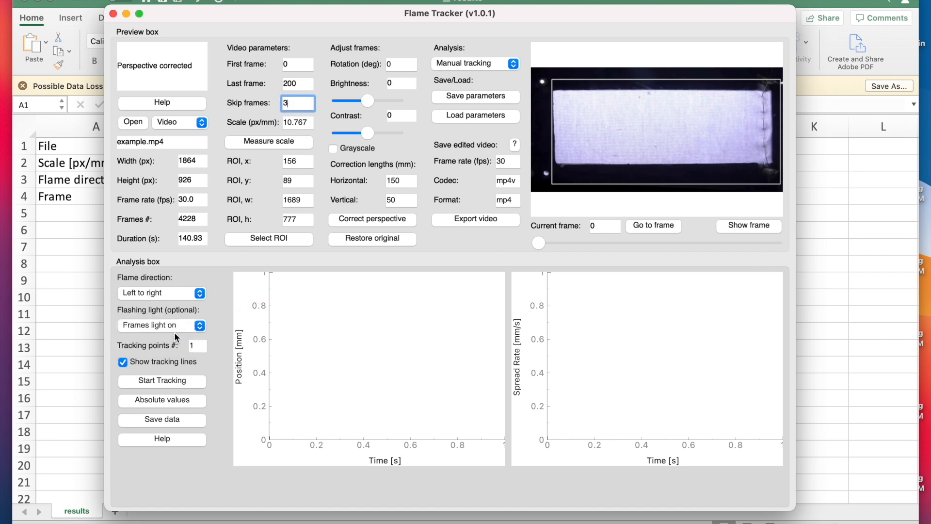
- Start the tracking, move its window over the main window, and mark the same spot on the sample in every frame shown
left_click(174, 381)
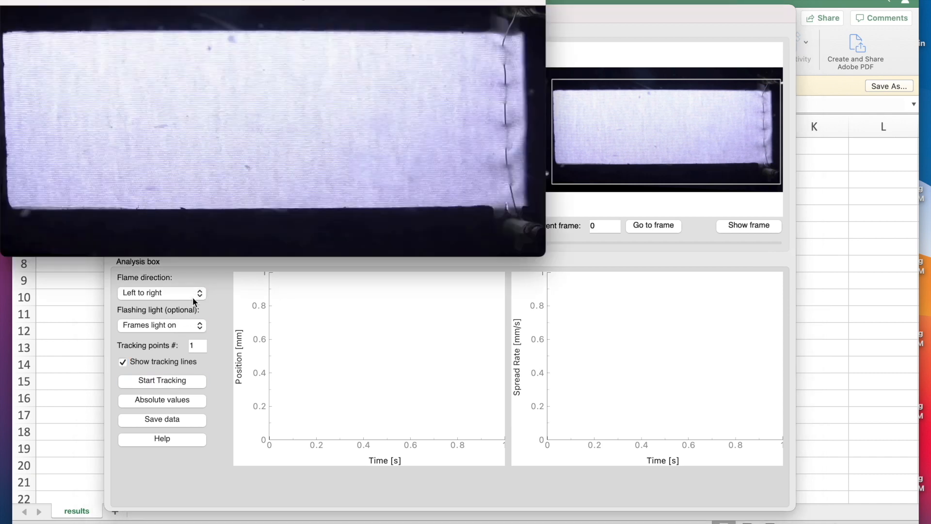
left_click_drag(288, 2, 395, 68)
left_click(419, 173)
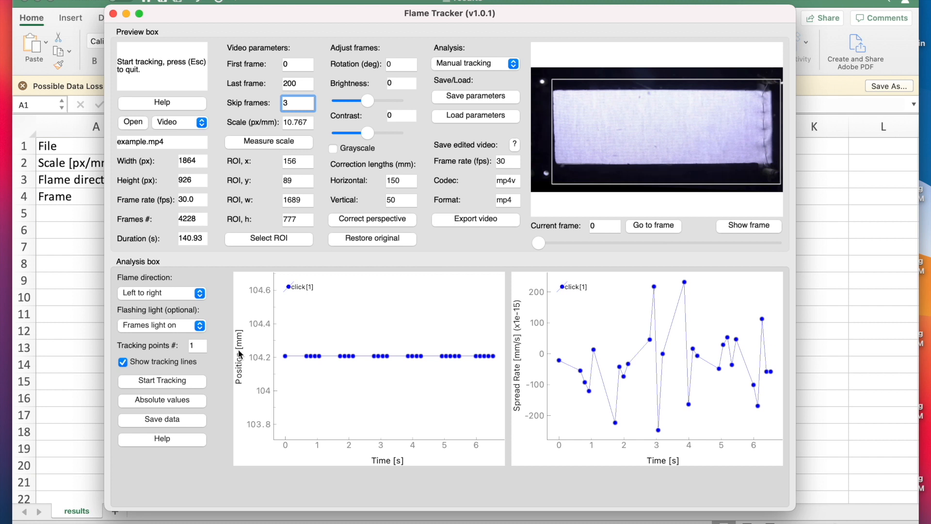
- Review the flashing light options without changing them and open the help text for manual tracking
left_click(200, 327)
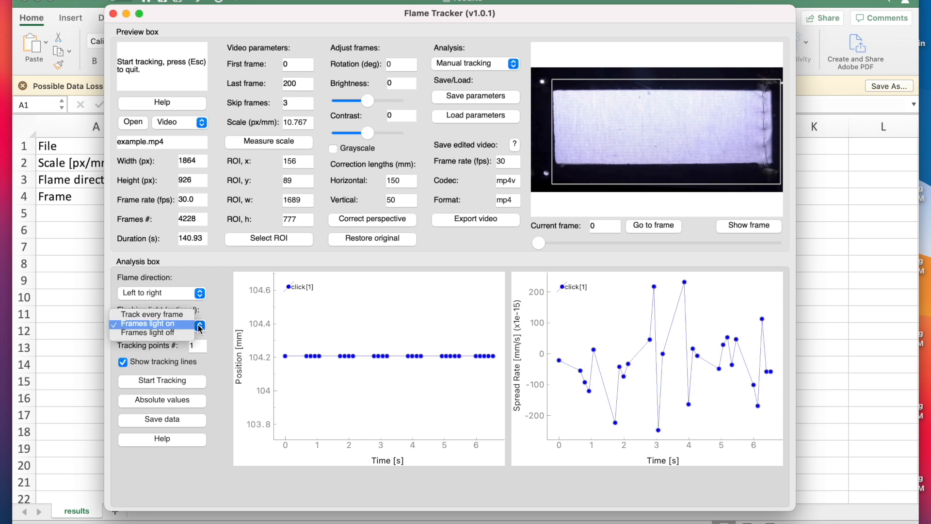
left_click(224, 324)
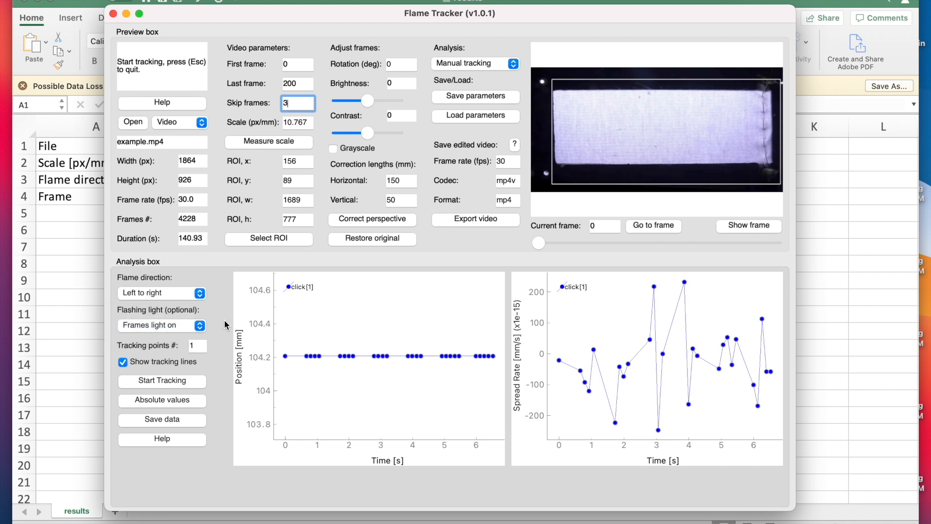
left_click(175, 437)
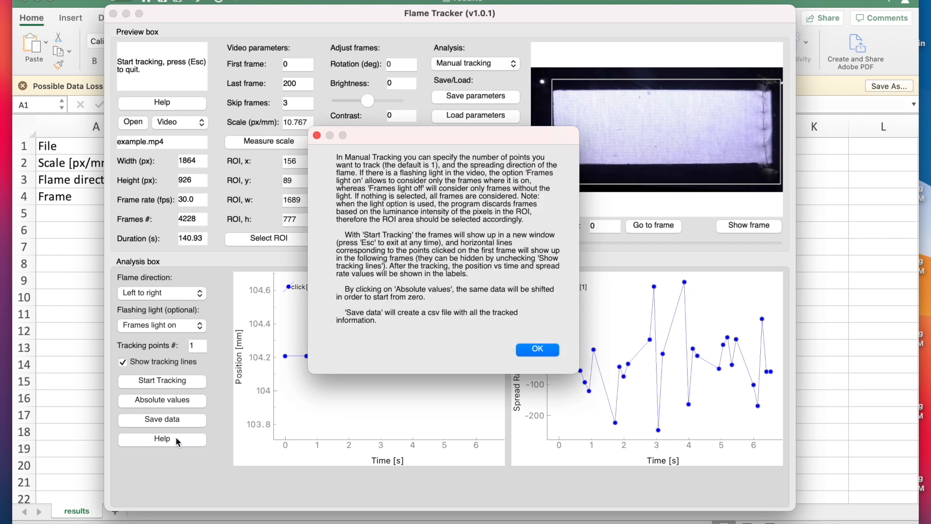